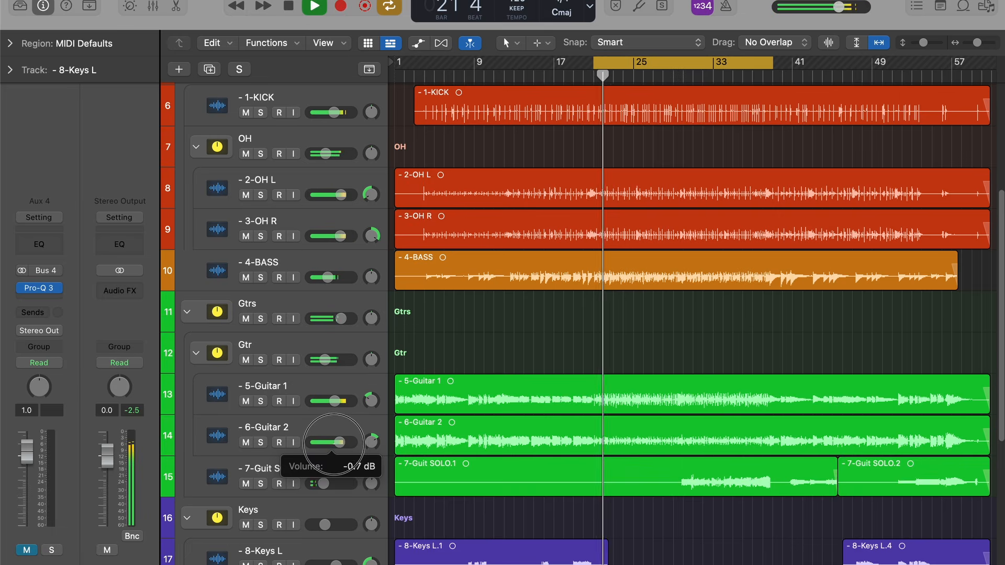
- Look over the guitar, keys and sax tracks and adjust the volume of the 5-Guitar 1 track
{"action": "scroll", "coordinate": [449, 479], "scroll_direction": "down", "scroll_amount": 6}
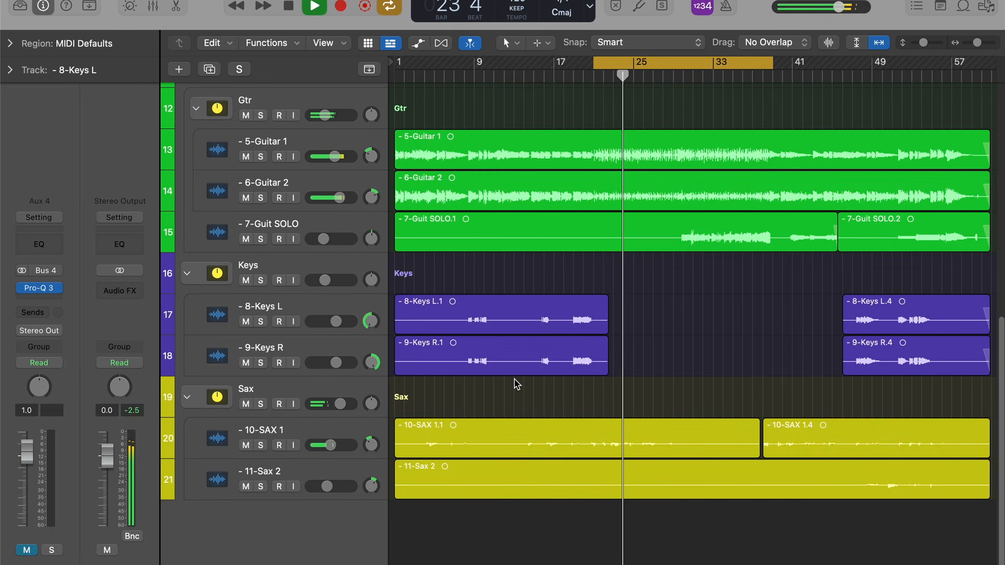
{"action": "scroll", "coordinate": [517, 385], "scroll_direction": "up", "scroll_amount": 2}
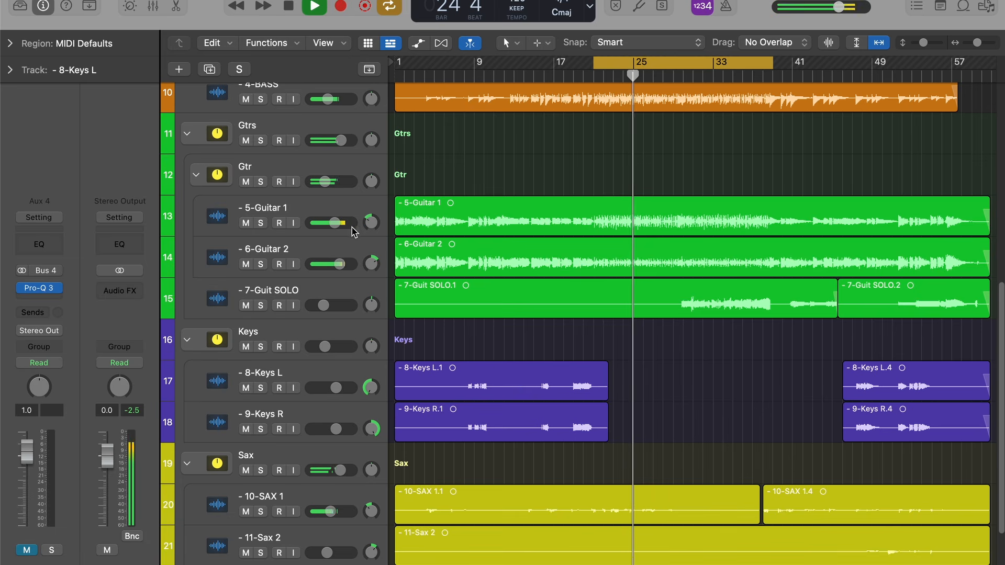
{"action": "left_click_drag", "start_coordinate": [352, 226], "coordinate": [349, 224]}
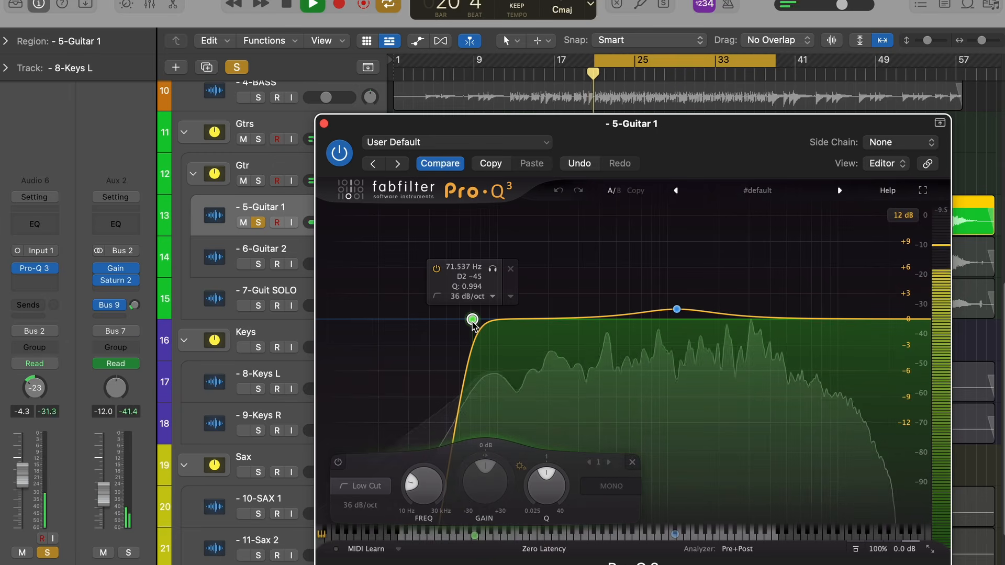
- Move the low-cut band in the 5-Guitar 1 track's Pro-Q 3 to about 81 Hz and close the equalizer
{"action": "mouse_move", "coordinate": [471, 320]}
{"action": "left_mouse_down"}
{"action": "mouse_move", "coordinate": [502, 321]}
{"action": "mouse_move", "coordinate": [482, 316]}
{"action": "left_mouse_up"}
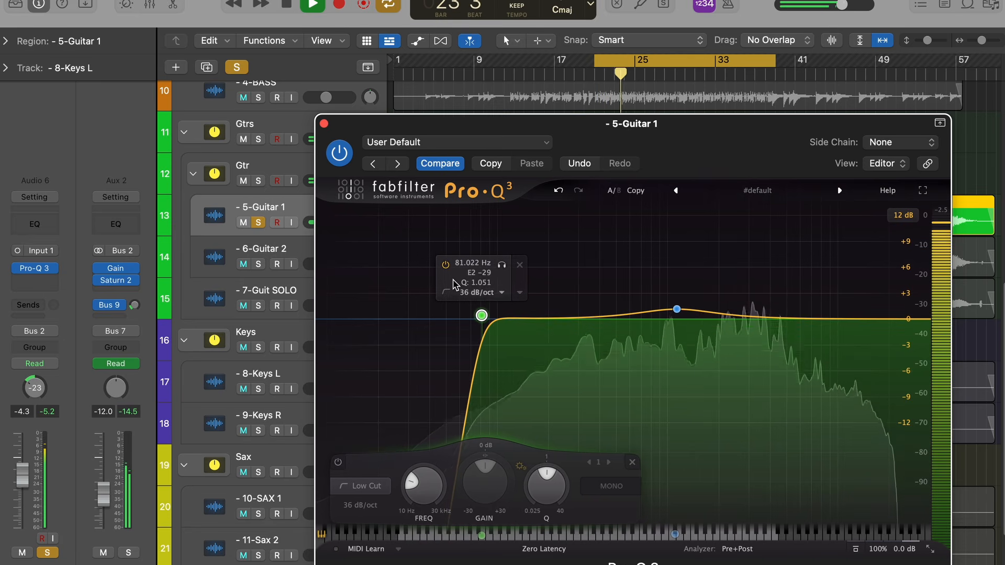
{"action": "left_click", "coordinate": [503, 266]}
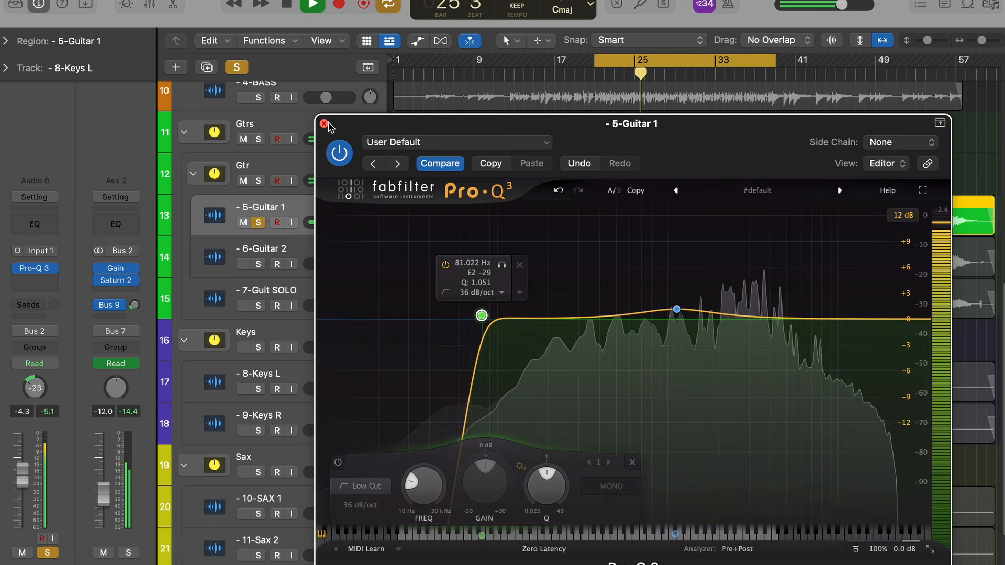
{"action": "left_click", "coordinate": [325, 124]}
- Select the 4-BASS track and insert a Channel EQ on it
{"action": "scroll", "coordinate": [343, 248], "scroll_direction": "up", "scroll_amount": 3}
{"action": "scroll", "coordinate": [343, 249], "scroll_direction": "up", "scroll_amount": 2}
{"action": "left_click", "coordinate": [334, 249]}
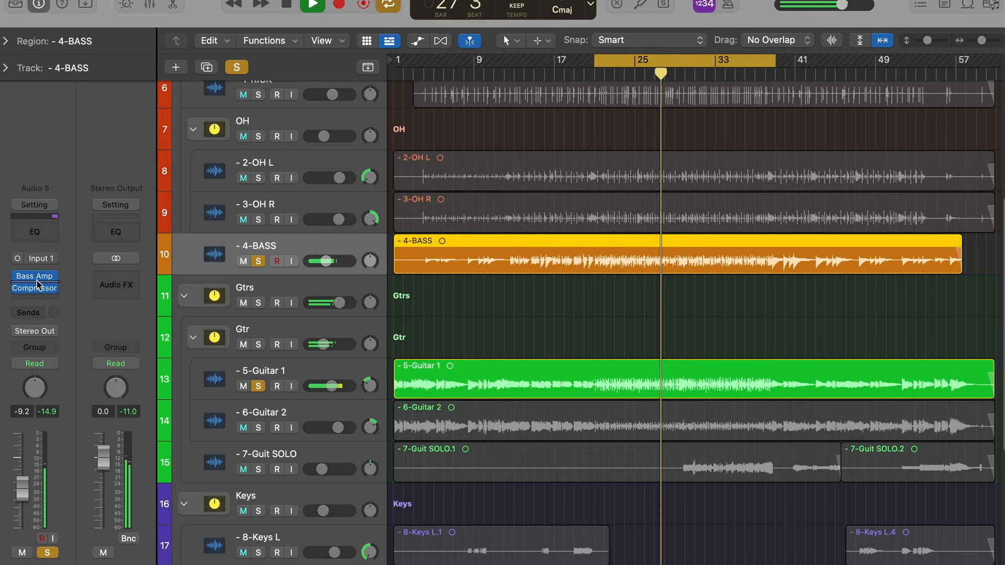
{"action": "left_click", "coordinate": [45, 234]}
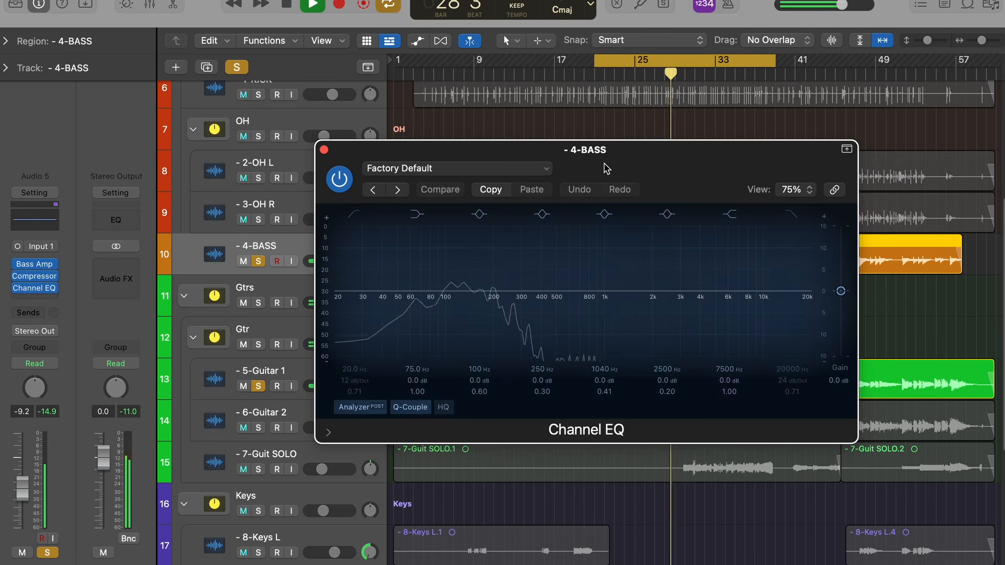
- Set the bass Channel EQ's high shelf to 3780 Hz at -4.3 dB, then close it and turn off all solos
{"action": "left_click_drag", "start_coordinate": [340, 326], "coordinate": [327, 293]}
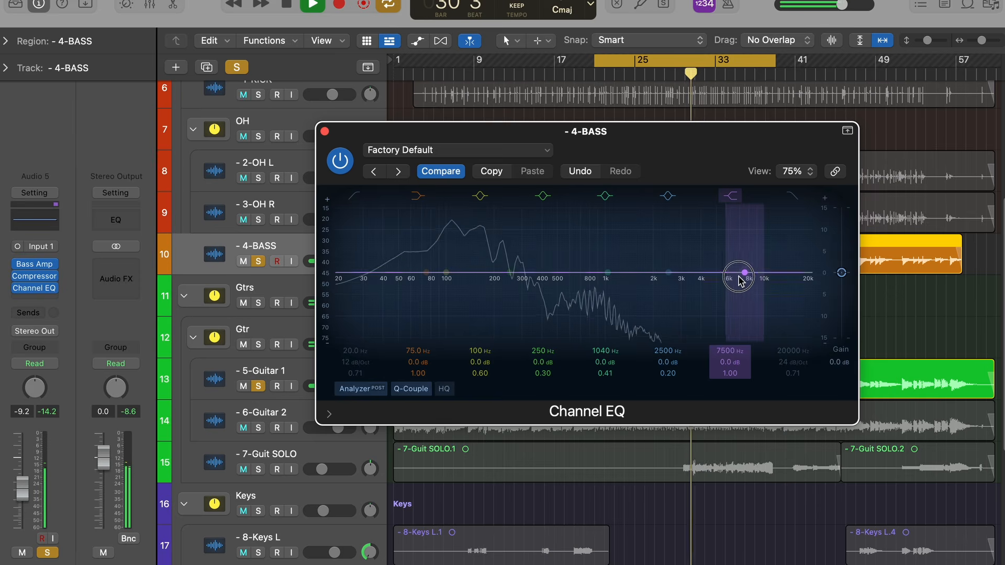
{"action": "left_click_drag", "start_coordinate": [740, 278], "coordinate": [692, 301]}
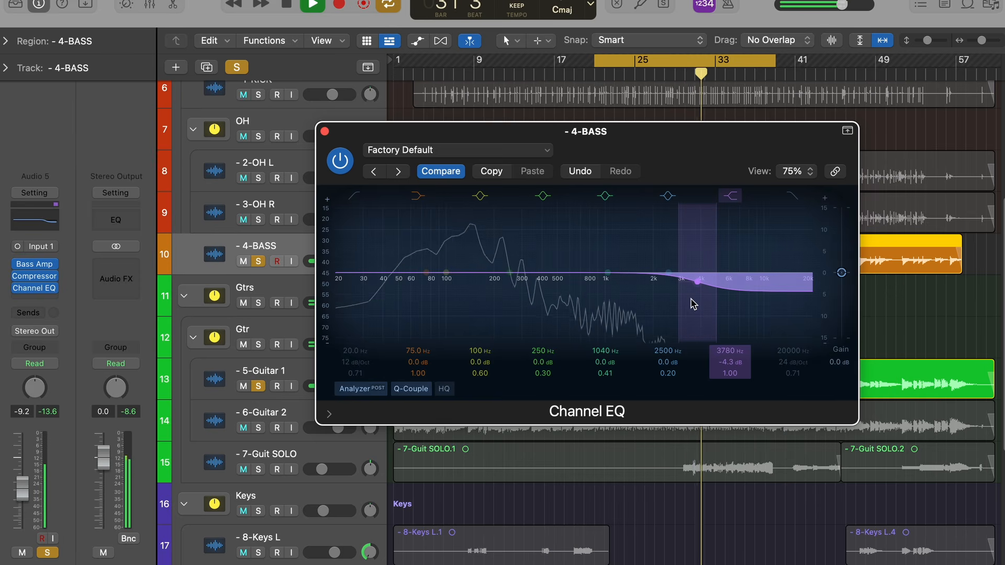
{"action": "left_click", "coordinate": [325, 130]}
{"action": "left_click", "coordinate": [236, 67]}
- Open the Pro-Q 3 equalizer on the Perc stack and move its window clear for editing
{"action": "scroll", "coordinate": [318, 341], "scroll_direction": "down", "scroll_amount": 3}
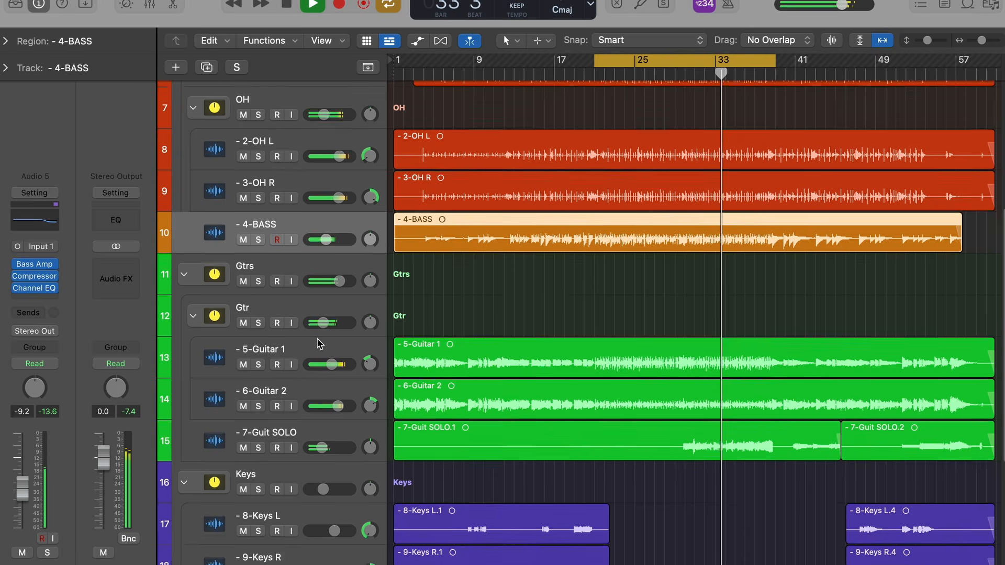
{"action": "scroll", "coordinate": [306, 268], "scroll_direction": "up", "scroll_amount": 5}
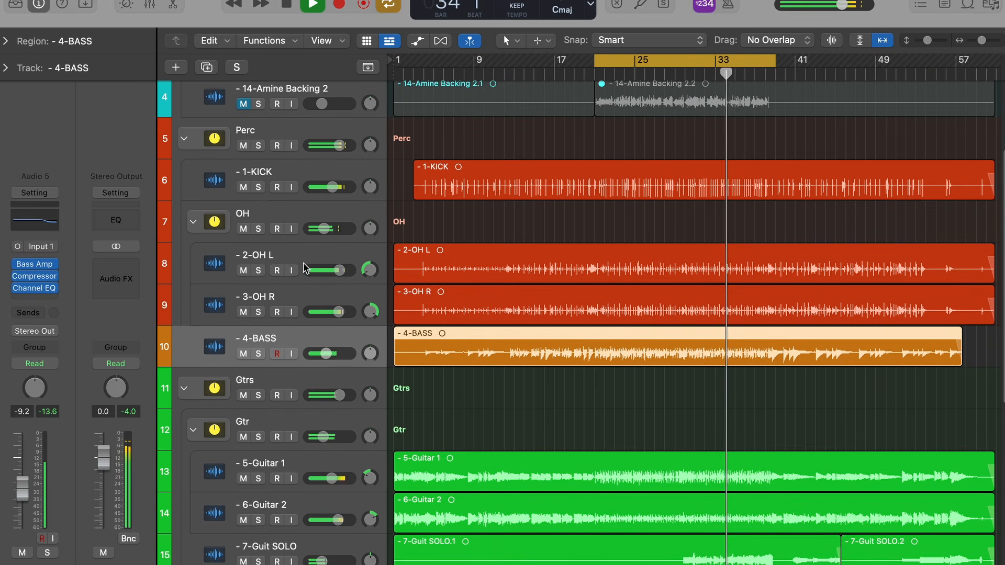
{"action": "left_click", "coordinate": [320, 119]}
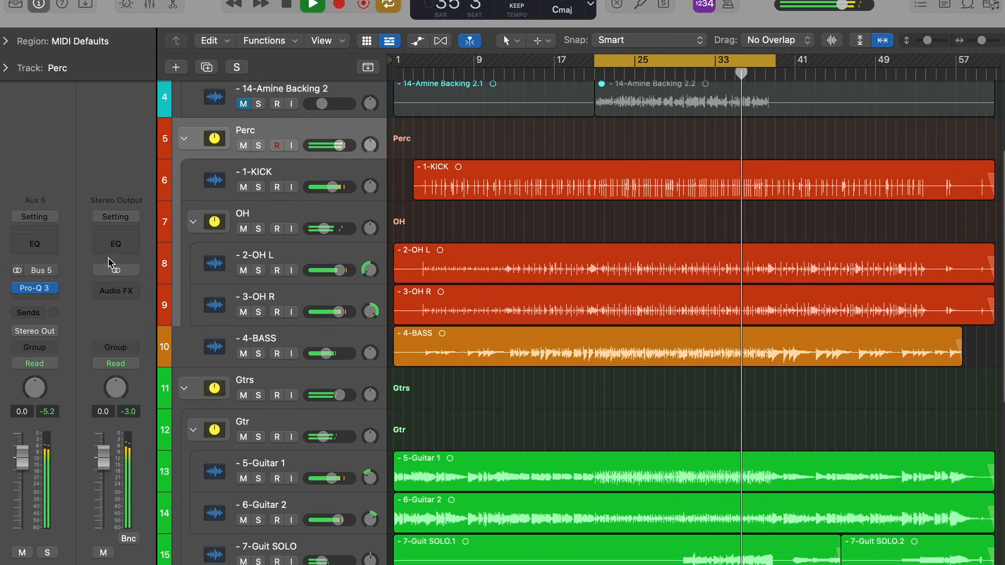
{"action": "left_click", "coordinate": [36, 288]}
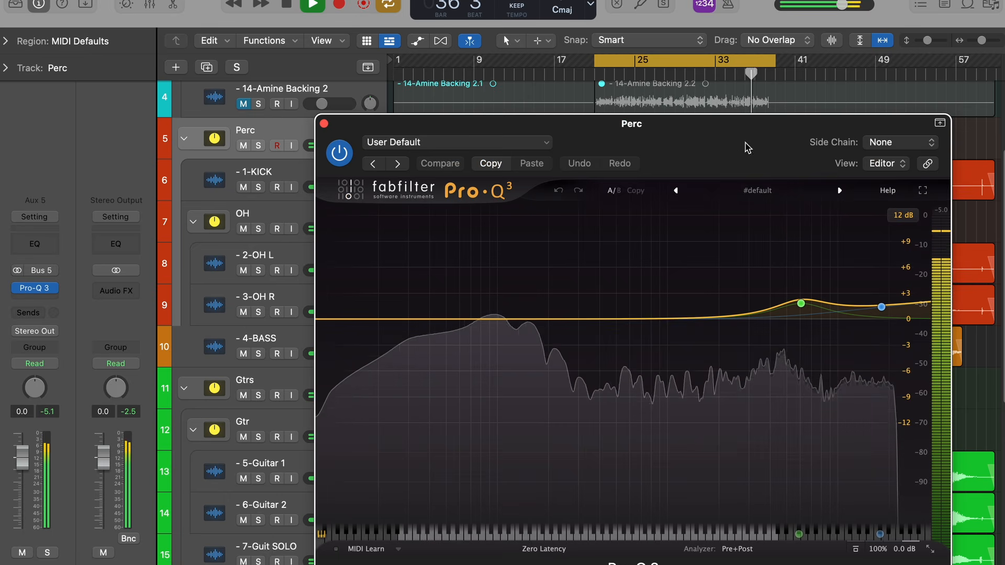
{"action": "left_click_drag", "start_coordinate": [755, 140], "coordinate": [709, 116]}
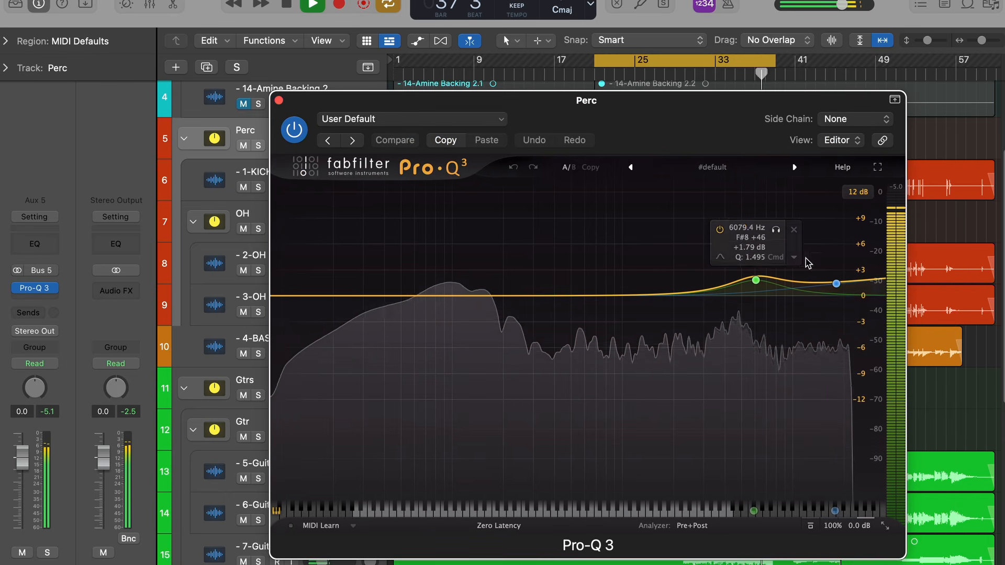
- Fine-tune the Perc high-shelf band to about +2.5 dB near 17990 Hz, then close the equalizer
{"action": "left_click", "coordinate": [836, 283]}
{"action": "left_click_drag", "start_coordinate": [836, 284], "coordinate": [836, 285]}
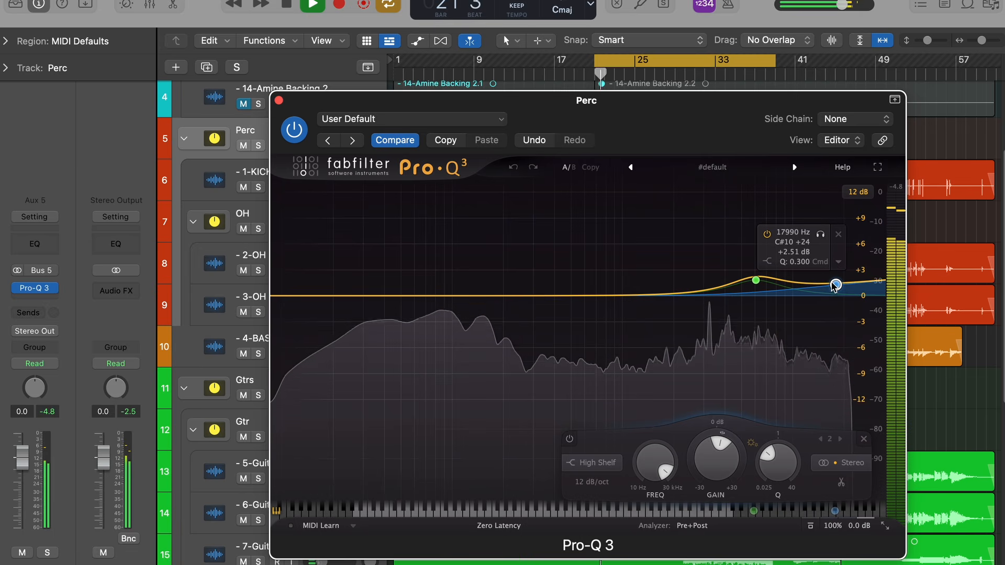
{"action": "left_click", "coordinate": [755, 281]}
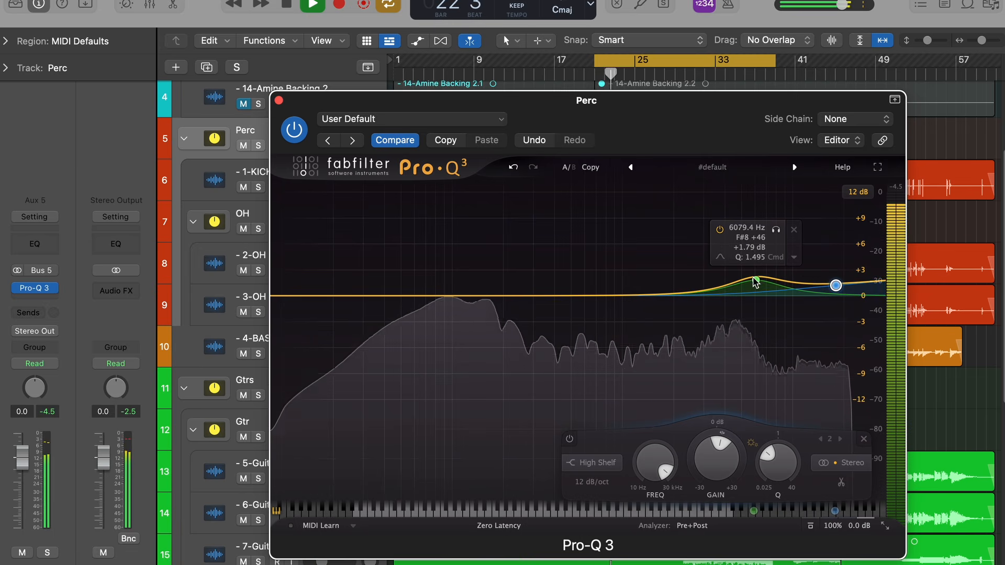
{"action": "left_click", "coordinate": [279, 100]}
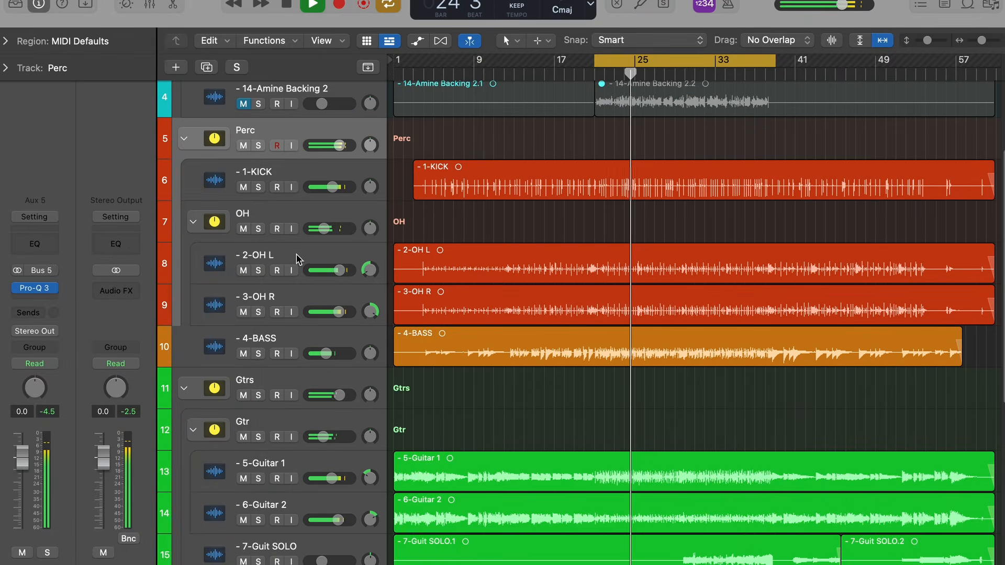
- Select the Sax stack and open its Pro-Q 3 equalizer
{"action": "left_click", "coordinate": [297, 259]}
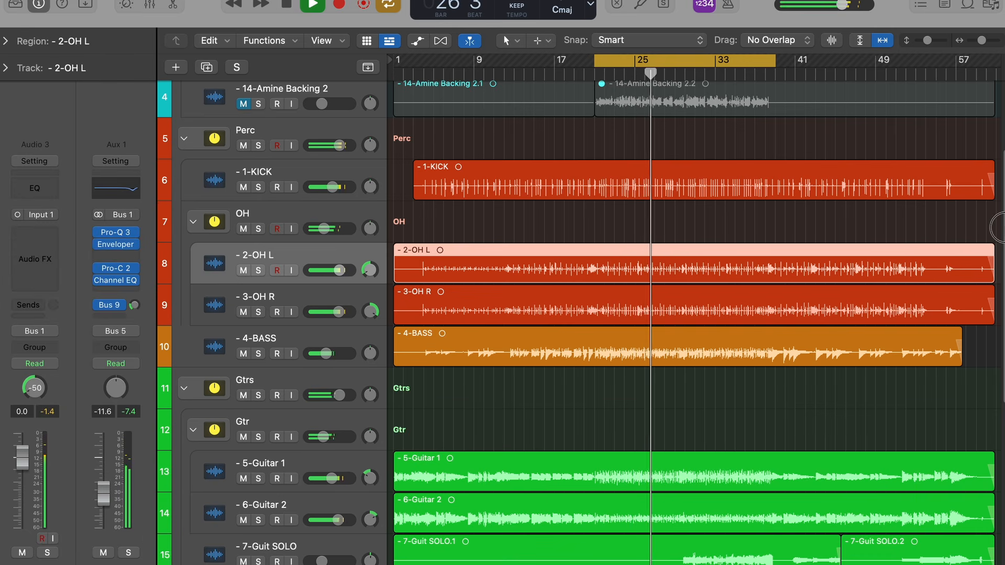
{"action": "scroll", "coordinate": [505, 425], "scroll_direction": "down", "scroll_amount": 10}
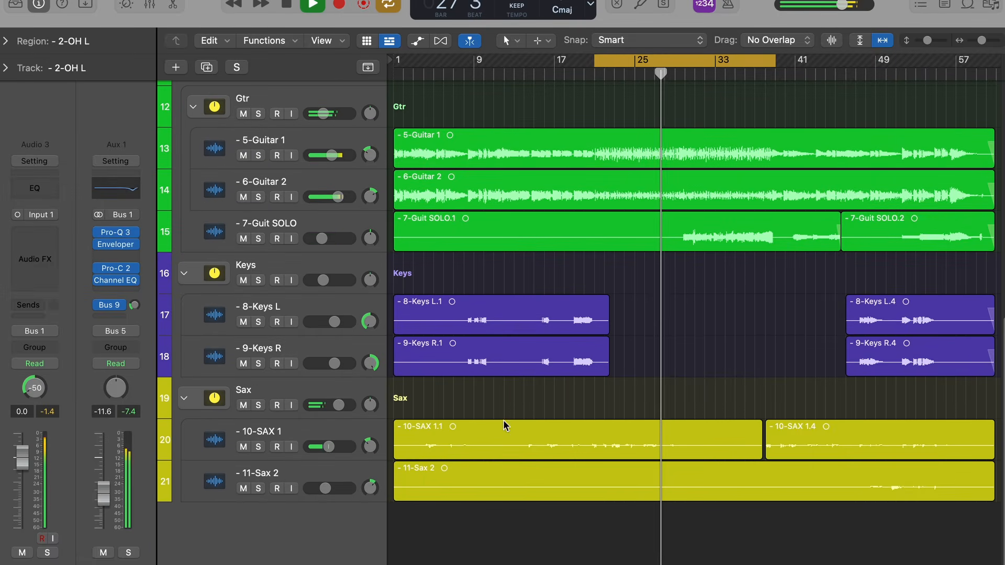
{"action": "left_click", "coordinate": [307, 429]}
{"action": "left_click", "coordinate": [305, 395]}
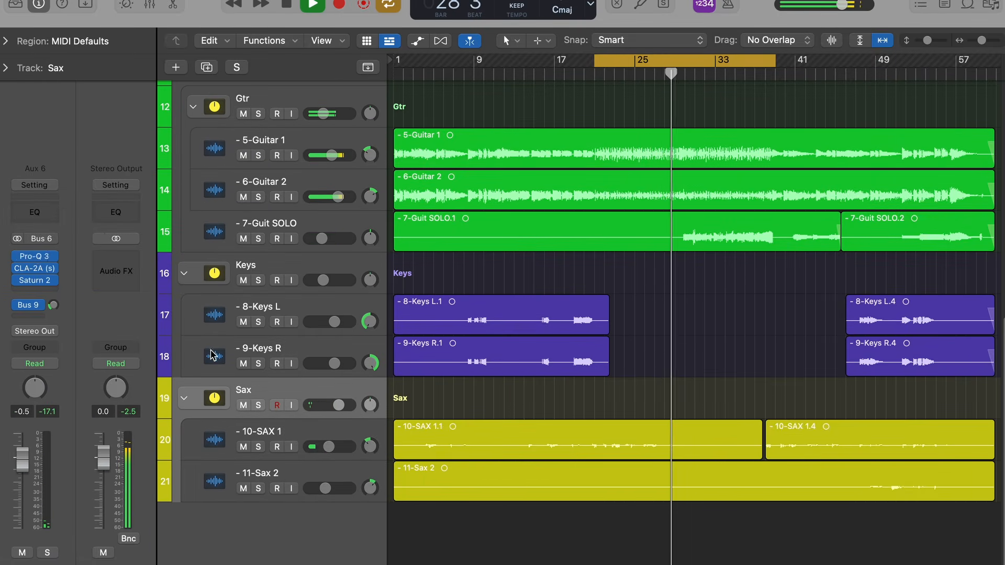
{"action": "left_click", "coordinate": [34, 257]}
- Lower the Sax low-cut frequency and set the bell boost at 294.80 Hz to +2.95 dB
{"action": "left_click", "coordinate": [502, 319]}
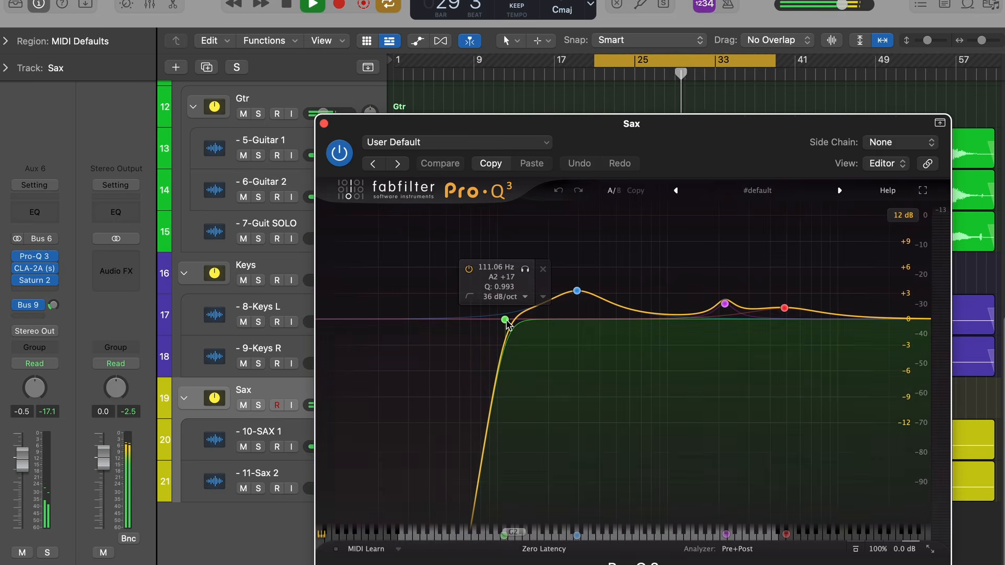
{"action": "left_click_drag", "start_coordinate": [502, 318], "coordinate": [492, 320]}
{"action": "left_click", "coordinate": [577, 291]}
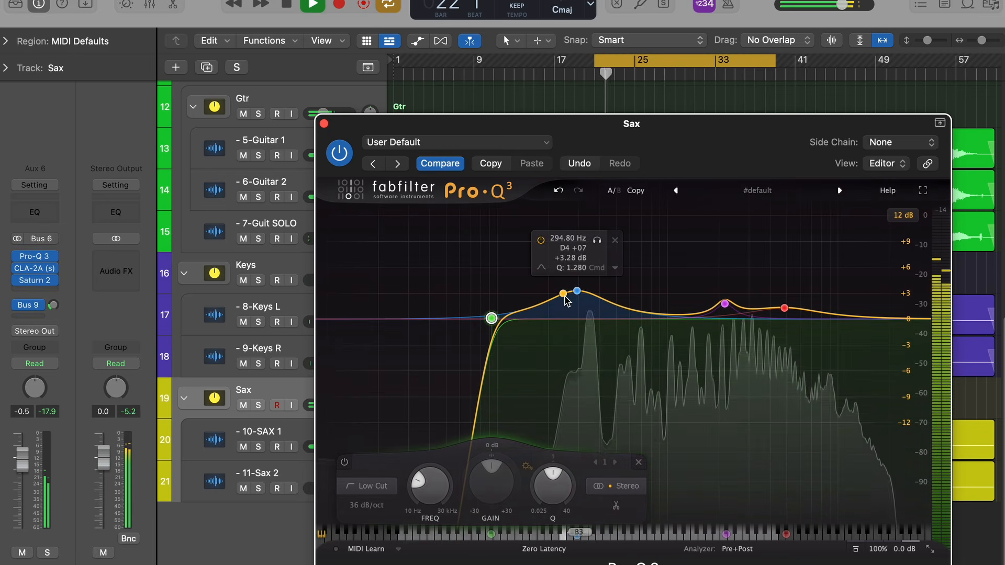
{"action": "left_click_drag", "start_coordinate": [579, 299], "coordinate": [579, 303]}
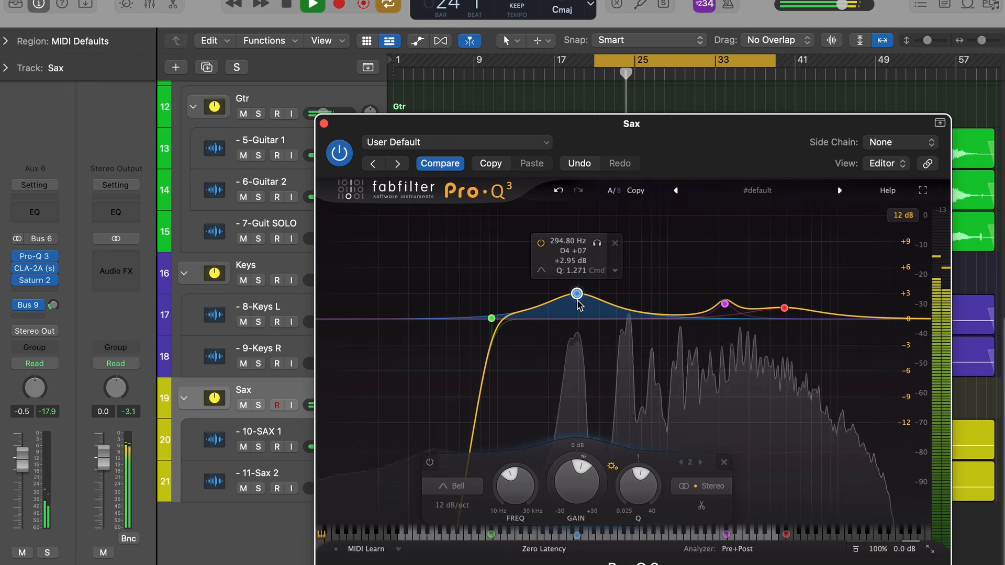
{"action": "key", "text": "space"}
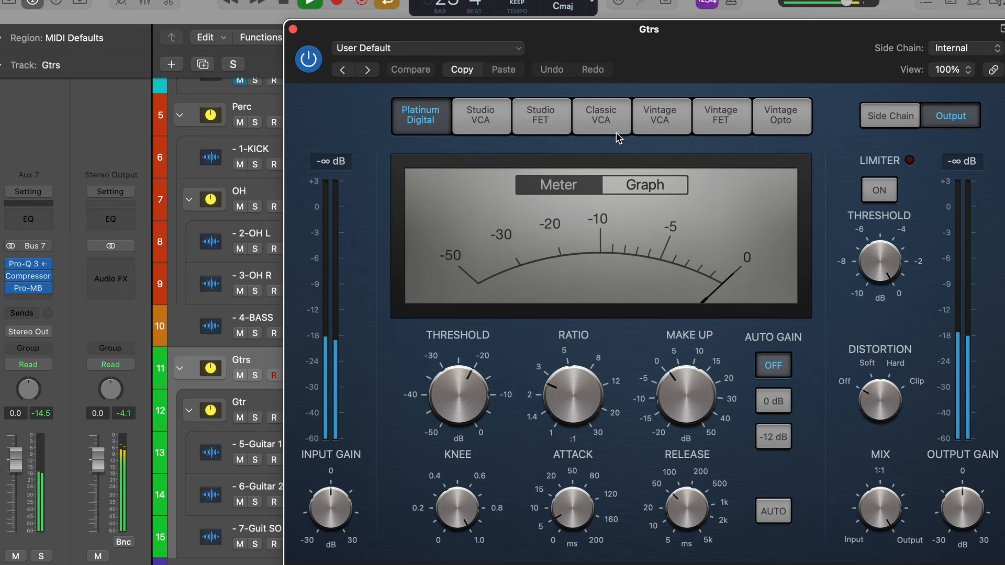
- Solo the Gtrs stack and lower its Compressor threshold to about -23 dB
{"action": "left_click_drag", "start_coordinate": [744, 29], "coordinate": [552, 24]}
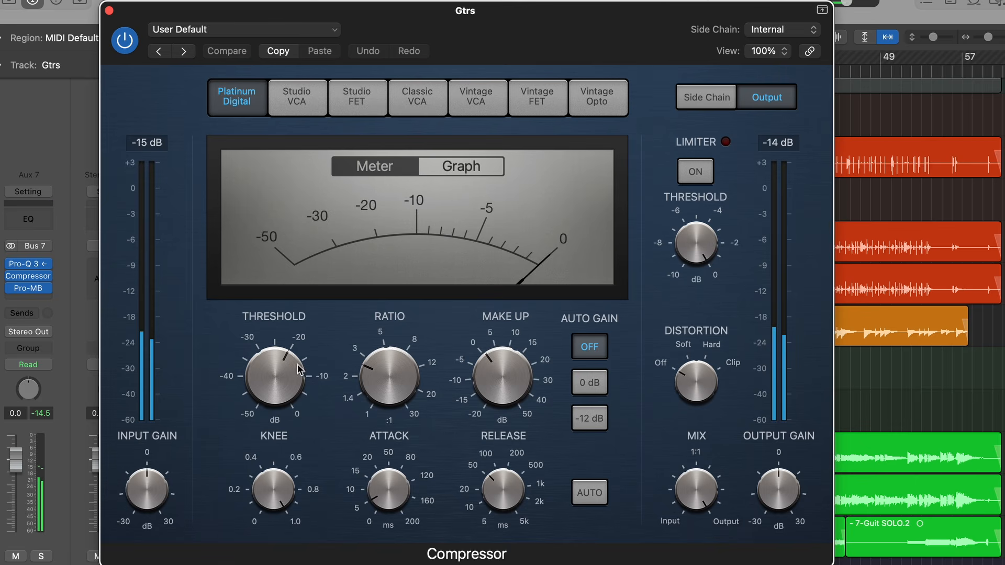
{"action": "key", "text": "s"}
{"action": "left_click_drag", "start_coordinate": [291, 378], "coordinate": [291, 383]}
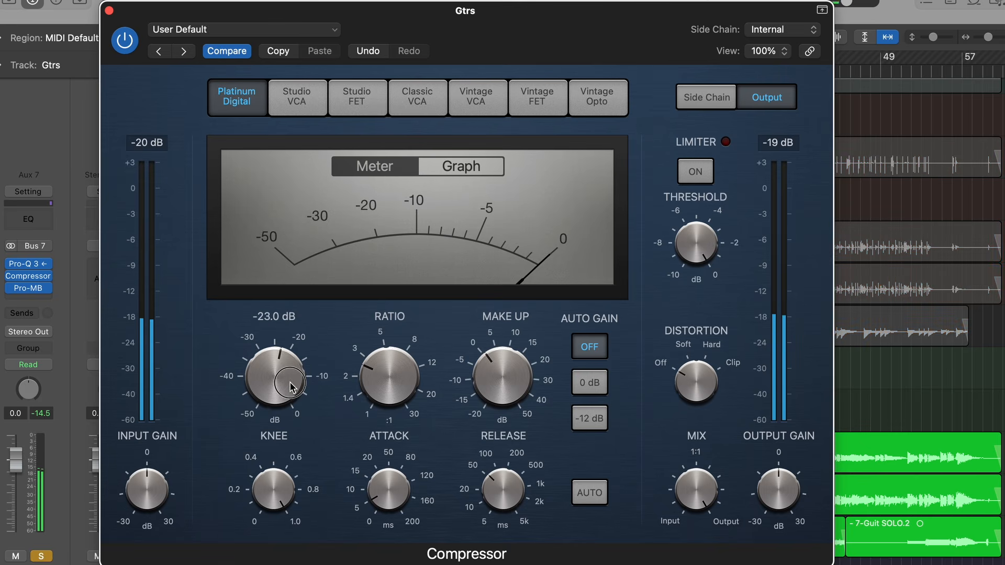
- Check the Gtrs compression in the Graph display, switch back to the Meter display and close the Compressor
{"action": "left_click", "coordinate": [451, 168]}
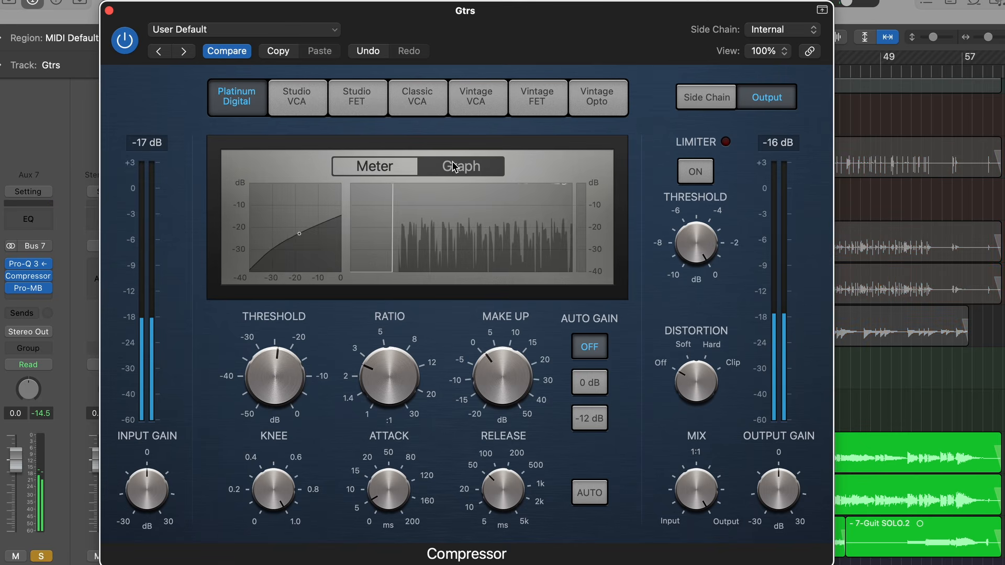
{"action": "left_click", "coordinate": [409, 169]}
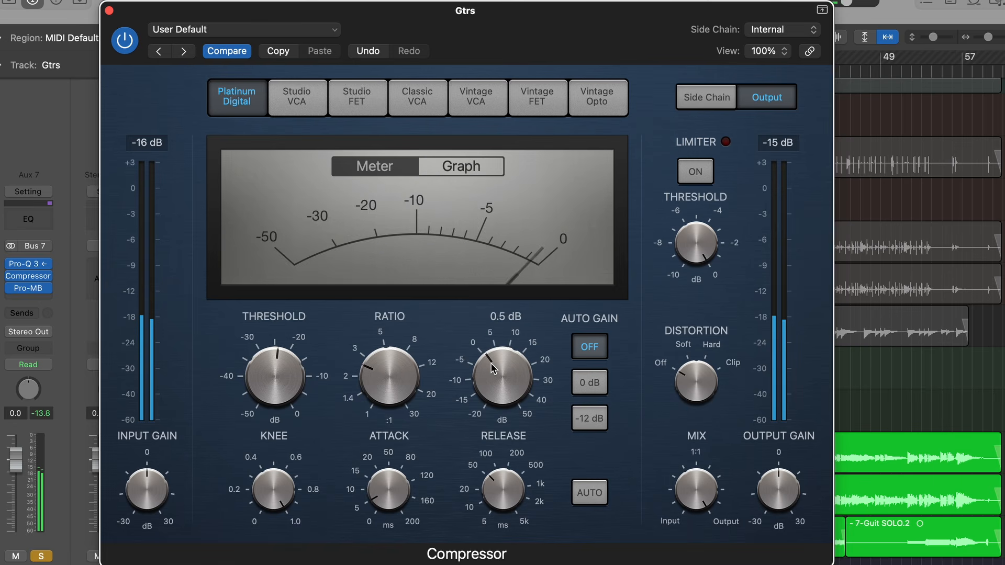
{"action": "left_click", "coordinate": [109, 10]}
- Turn off solo on the Gtrs stack
{"action": "scroll", "coordinate": [489, 410], "scroll_direction": "down", "scroll_amount": 5}
{"action": "left_click", "coordinate": [256, 257]}
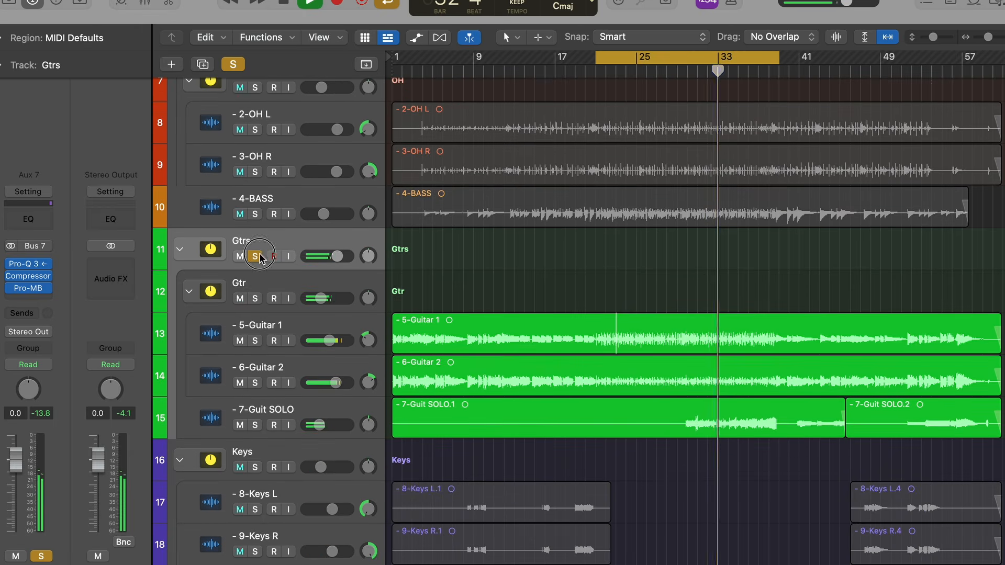
{"action": "left_click", "coordinate": [256, 257]}
- Open the CLA-2A compressor on the Sax stack, adjust it during playback and close it
{"action": "scroll", "coordinate": [554, 394], "scroll_direction": "up", "scroll_amount": 3}
{"action": "scroll", "coordinate": [332, 407], "scroll_direction": "down", "scroll_amount": 5}
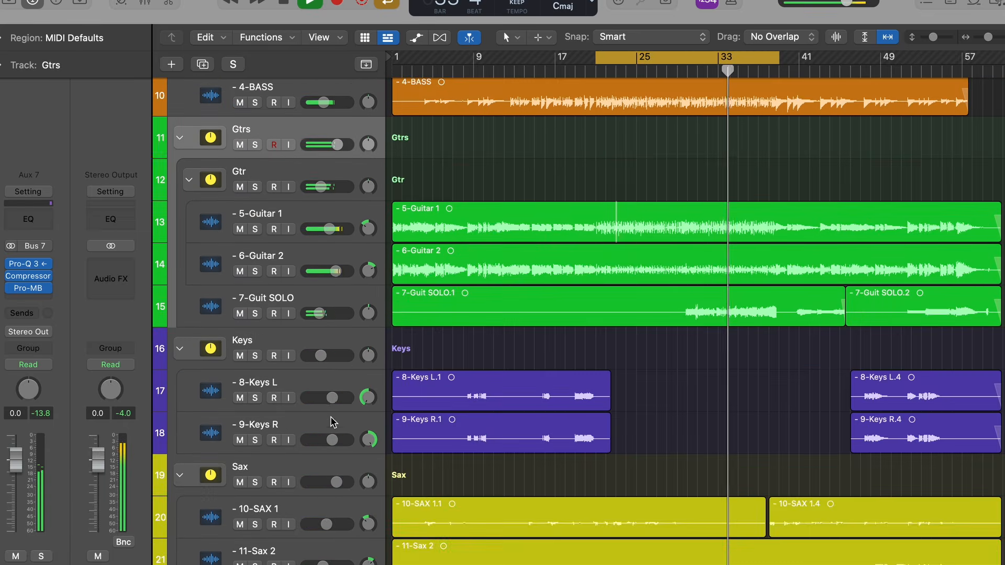
{"action": "left_click", "coordinate": [316, 485]}
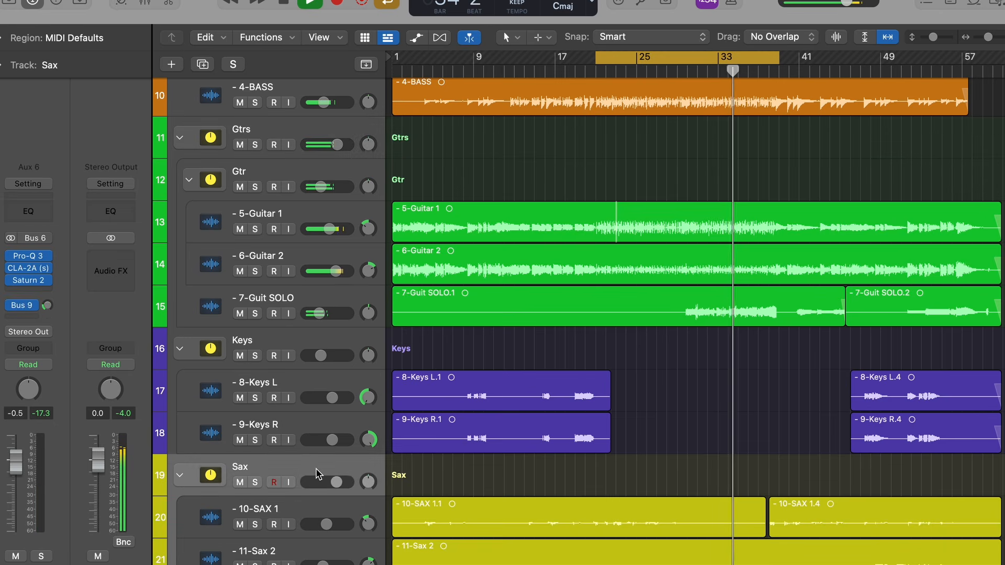
{"action": "left_click", "coordinate": [30, 270]}
{"action": "left_click_drag", "start_coordinate": [652, 168], "coordinate": [645, 167]}
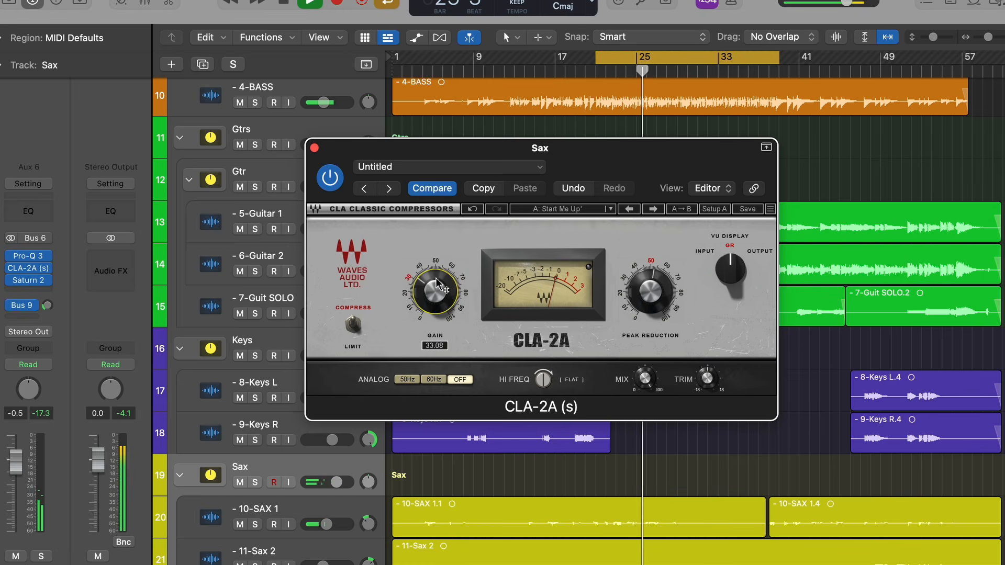
{"action": "left_click", "coordinate": [315, 149]}
- Play the keys part from bar 19, set the Keys stack's Compressor threshold to -14 dB and close the plug-in
{"action": "left_click", "coordinate": [576, 393]}
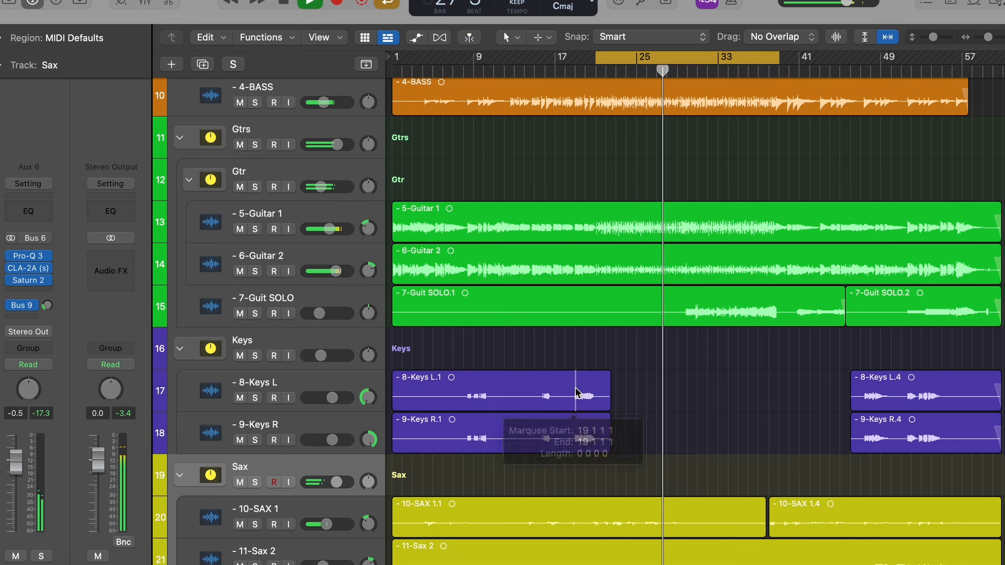
{"action": "left_click", "coordinate": [251, 348]}
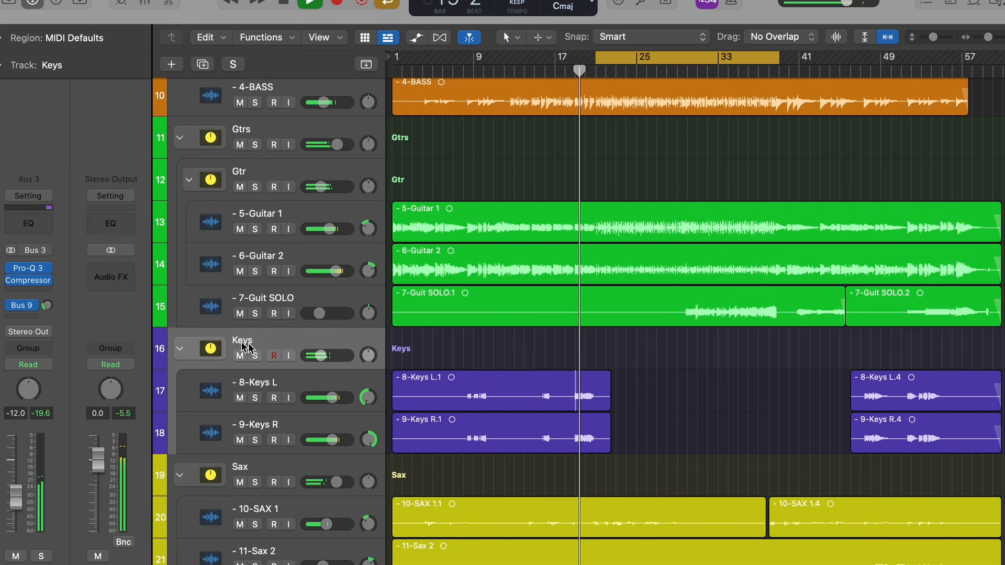
{"action": "left_click", "coordinate": [31, 281]}
{"action": "left_click_drag", "start_coordinate": [731, 47], "coordinate": [588, 29]}
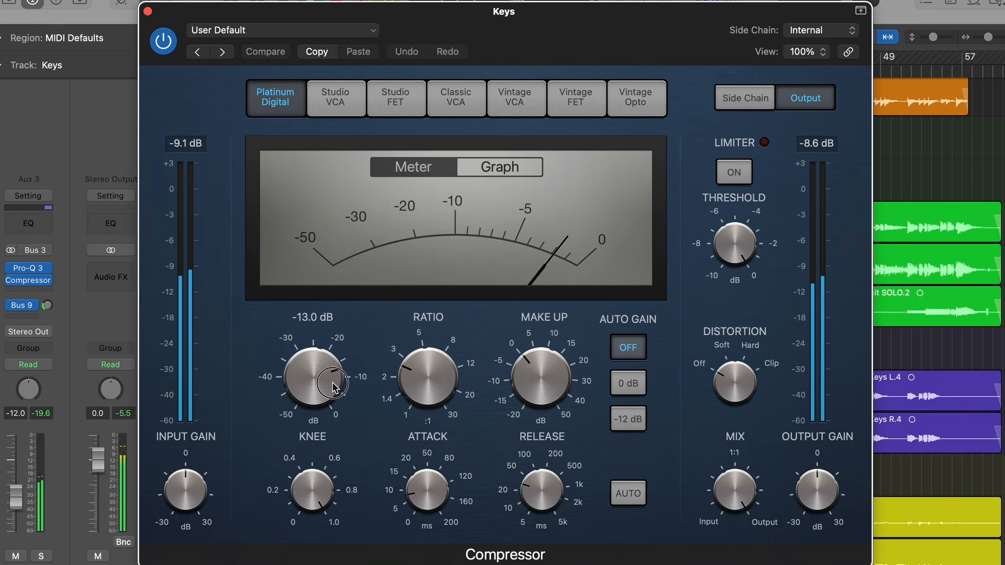
{"action": "left_click_drag", "start_coordinate": [333, 387], "coordinate": [334, 390]}
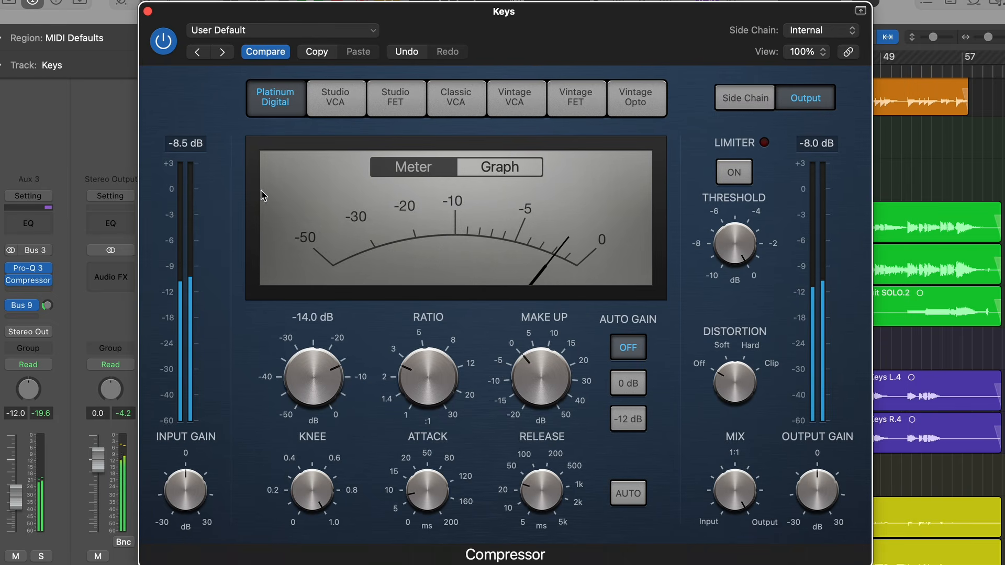
{"action": "left_click", "coordinate": [148, 12]}
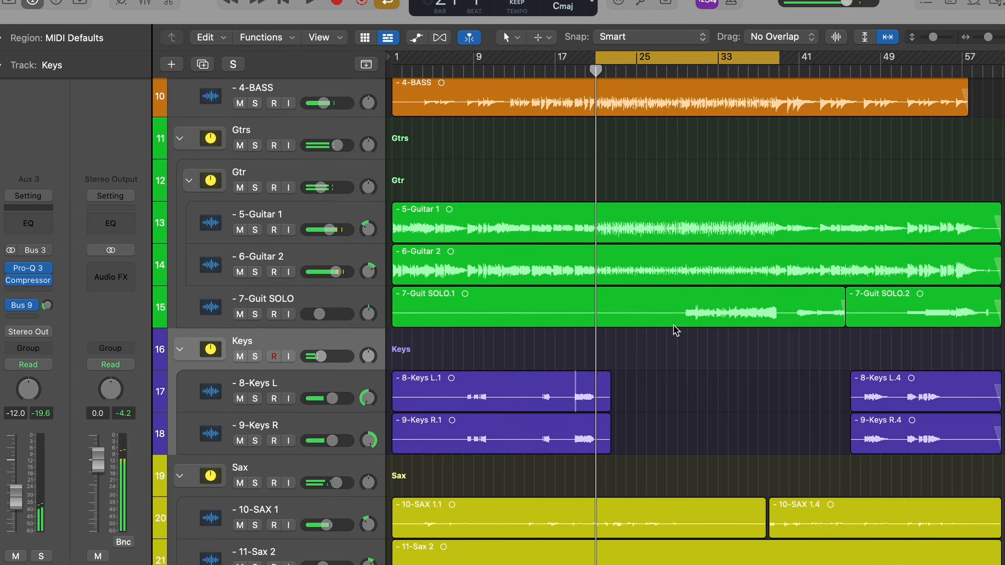
- Play from the start of the guitar solo and view the channel strips of the 7-Guit SOLO track and Gtr stack
{"action": "left_click", "coordinate": [690, 310], "text": "super"}
{"action": "key", "text": "space"}
{"action": "left_click", "coordinate": [349, 292]}
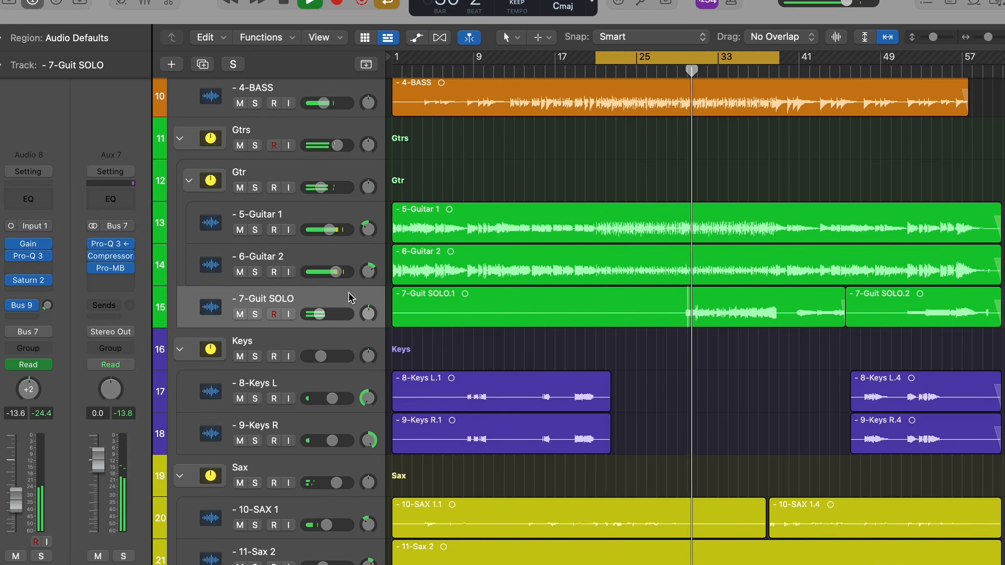
{"action": "left_click", "coordinate": [310, 176]}
- Open the Compressor on the 4-BASS track and adjust it slightly during playback
{"action": "scroll", "coordinate": [324, 262], "scroll_direction": "up", "scroll_amount": 10}
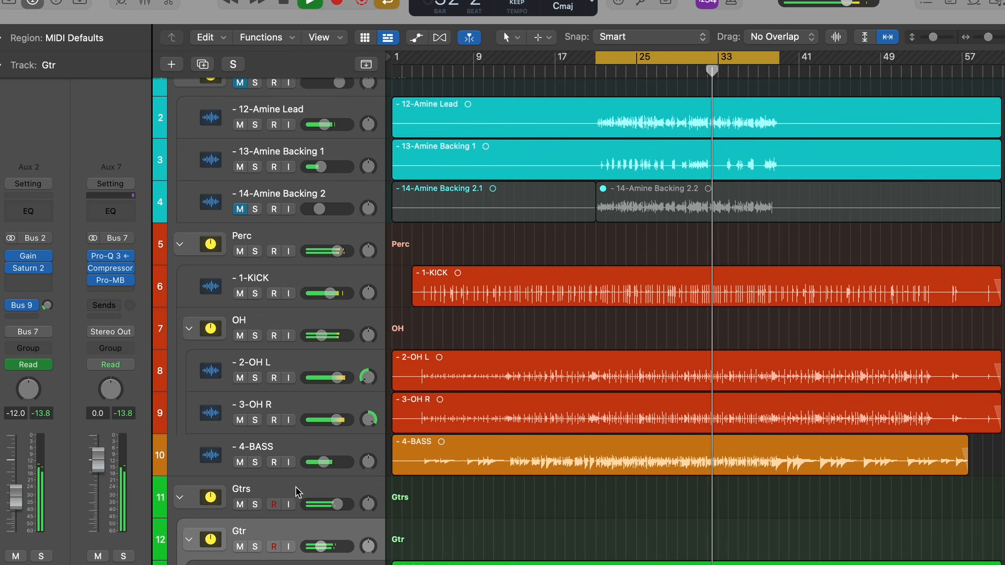
{"action": "left_click", "coordinate": [307, 451]}
{"action": "left_click", "coordinate": [27, 276]}
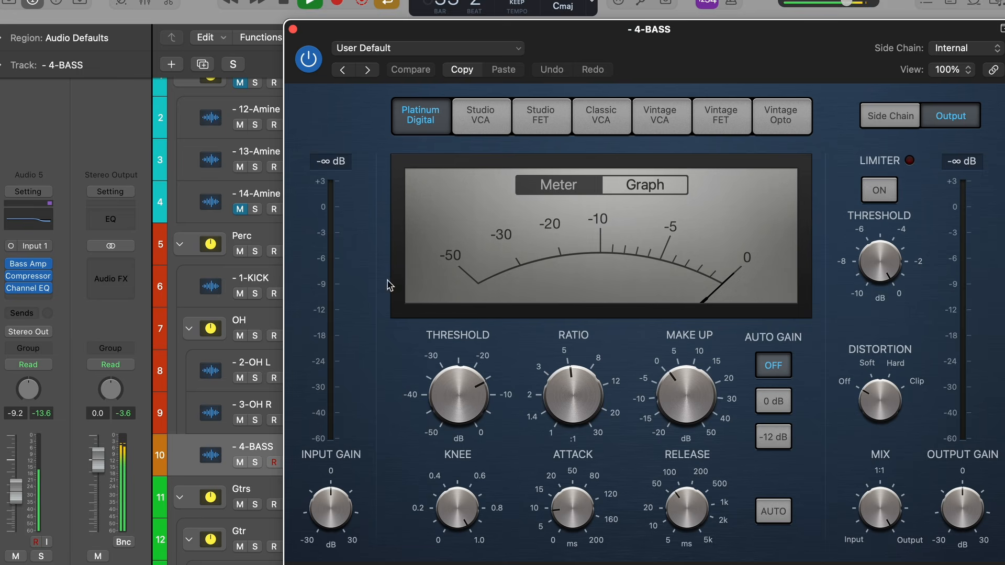
{"action": "left_click_drag", "start_coordinate": [683, 30], "coordinate": [530, 30]}
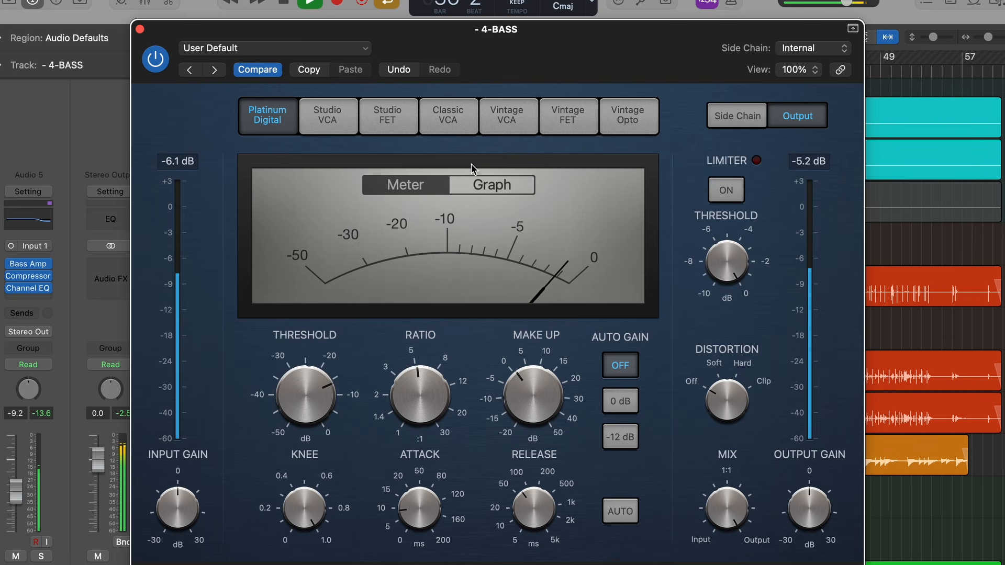
- Check the bass compression in the Graph display, switch back to the Meter display and close the Compressor
{"action": "left_click", "coordinate": [477, 186]}
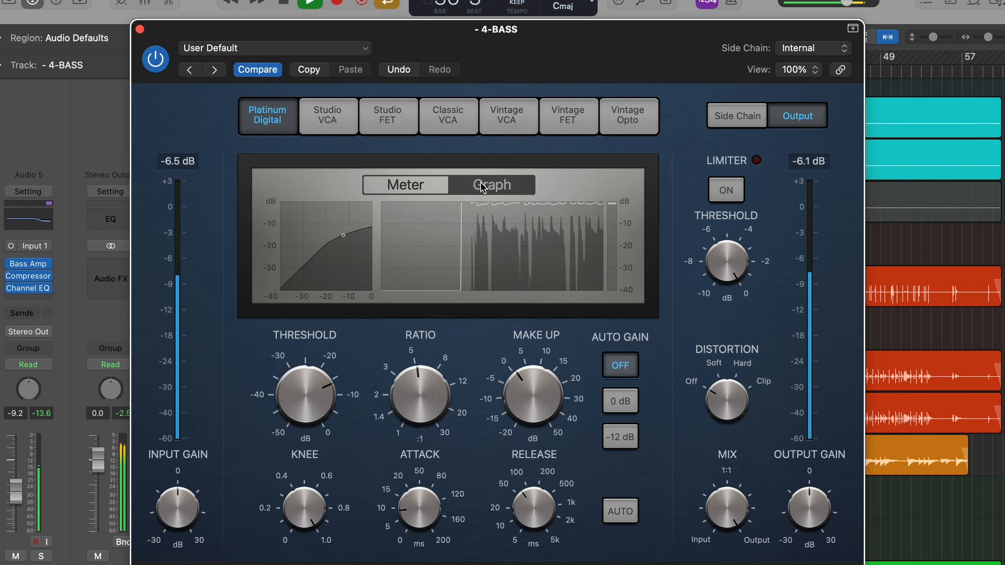
{"action": "left_click", "coordinate": [444, 186]}
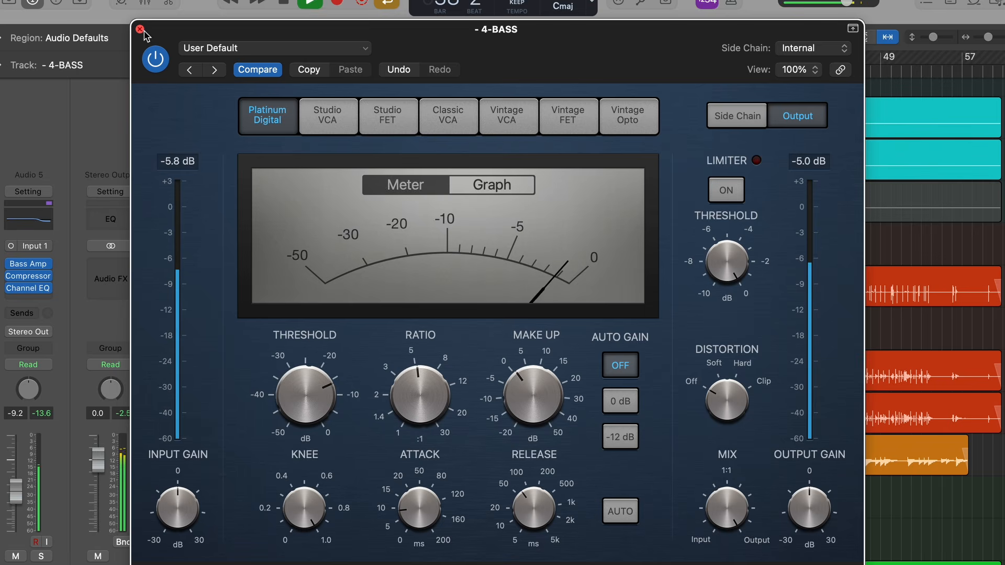
{"action": "left_click_drag", "start_coordinate": [188, 29], "coordinate": [187, 18]}
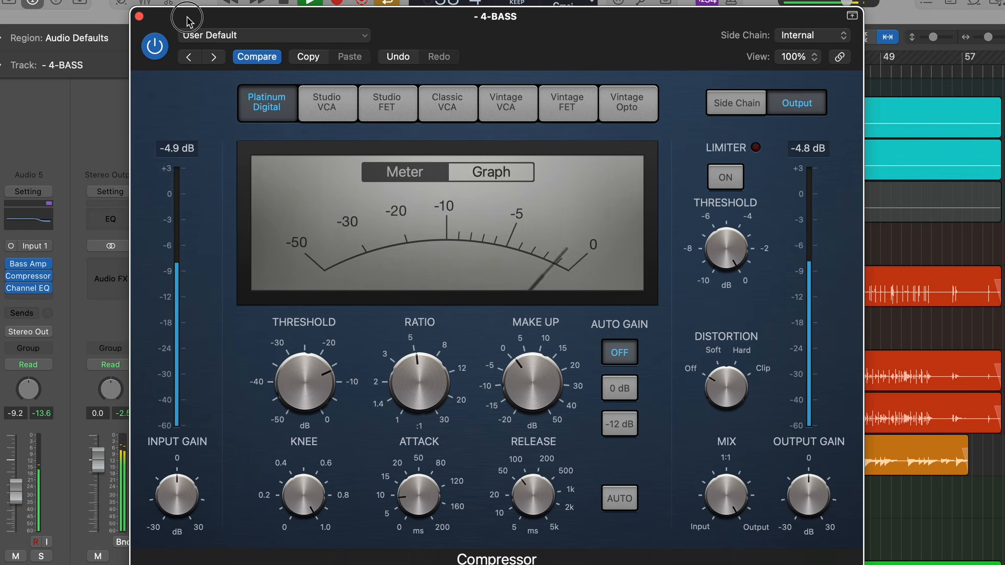
{"action": "left_click", "coordinate": [140, 17]}
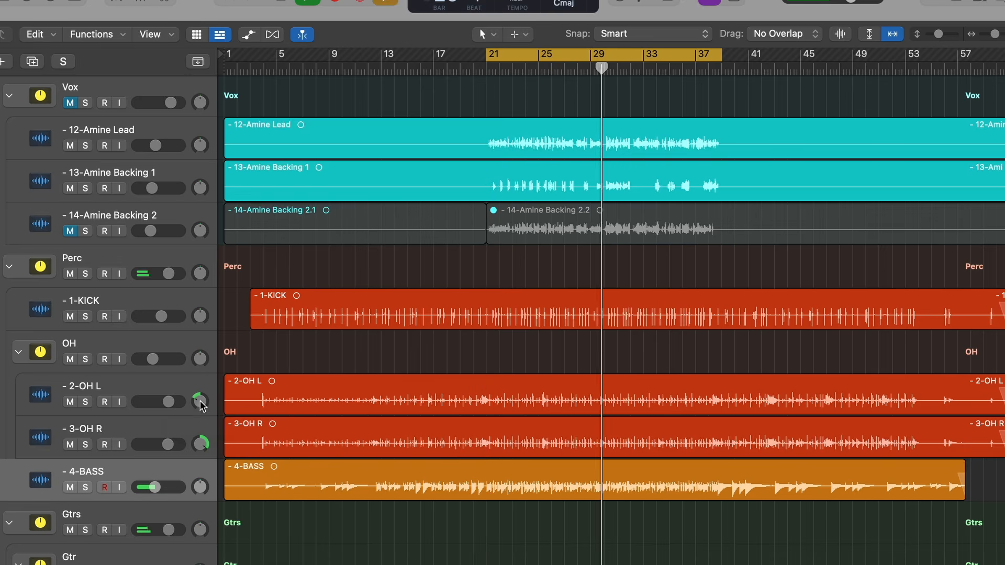
- Check the pan positions of the overhead tracks and the two rhythm guitar tracks during playback
{"action": "left_click_drag", "start_coordinate": [200, 402], "coordinate": [202, 417]}
{"action": "scroll", "coordinate": [292, 449], "scroll_direction": "down", "scroll_amount": 8}
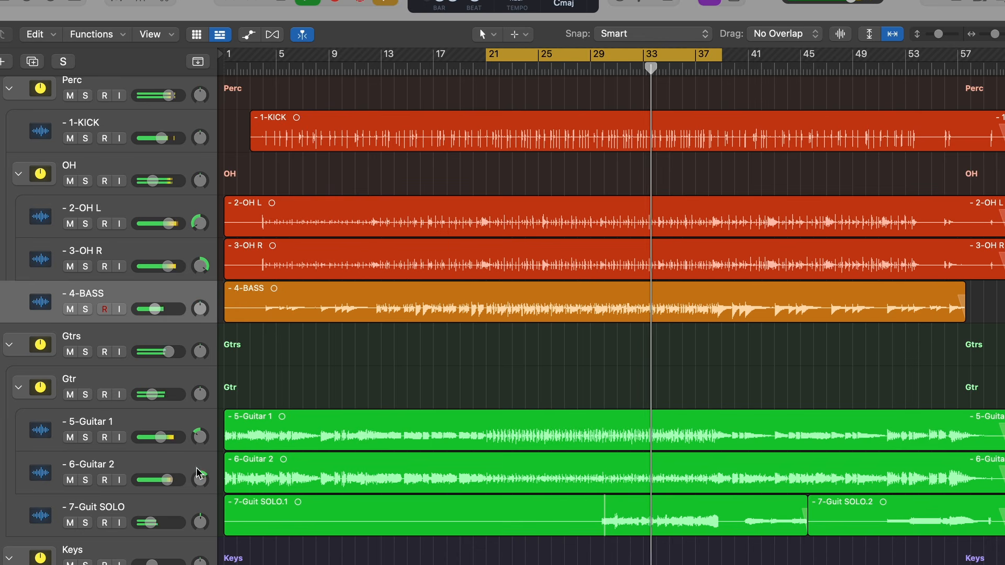
{"action": "left_click_drag", "start_coordinate": [199, 479], "coordinate": [199, 478]}
{"action": "left_click", "coordinate": [200, 437]}
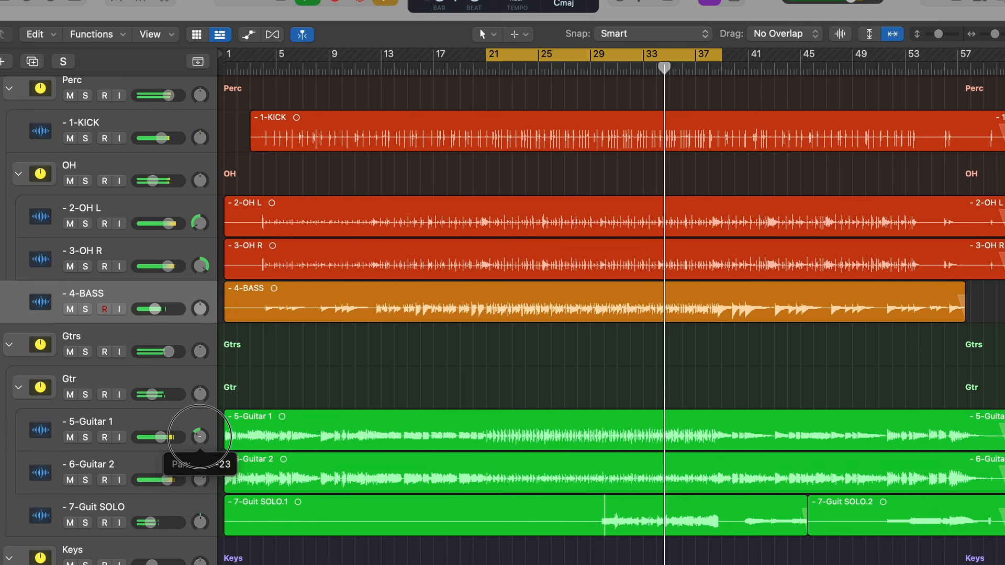
- Check how the keys, sax and solo guitar tracks are panned
{"action": "scroll", "coordinate": [326, 479], "scroll_direction": "down", "scroll_amount": 12}
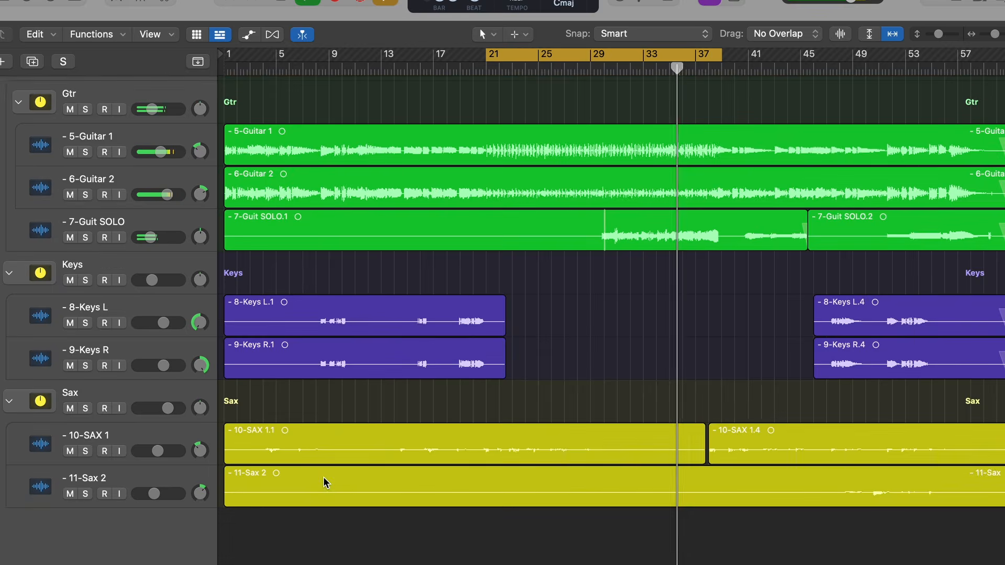
{"action": "scroll", "coordinate": [325, 483], "scroll_direction": "up", "scroll_amount": 1}
{"action": "left_click_drag", "start_coordinate": [200, 333], "coordinate": [207, 306]}
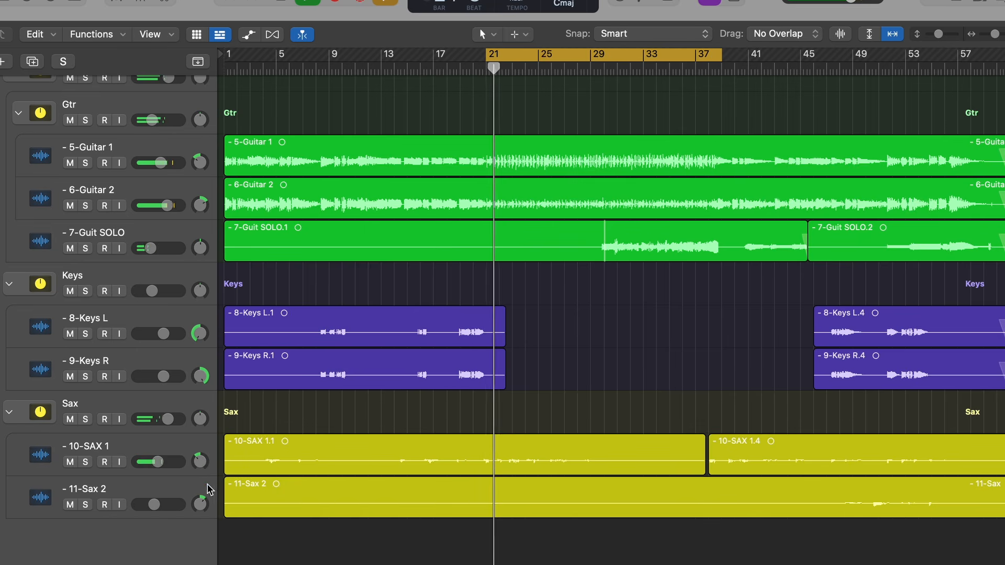
{"action": "left_click_drag", "start_coordinate": [205, 258], "coordinate": [205, 257]}
- Check the pan positions of the lead vocal, 1-KICK and 4-BASS tracks
{"action": "scroll", "coordinate": [332, 307], "scroll_direction": "up", "scroll_amount": 10}
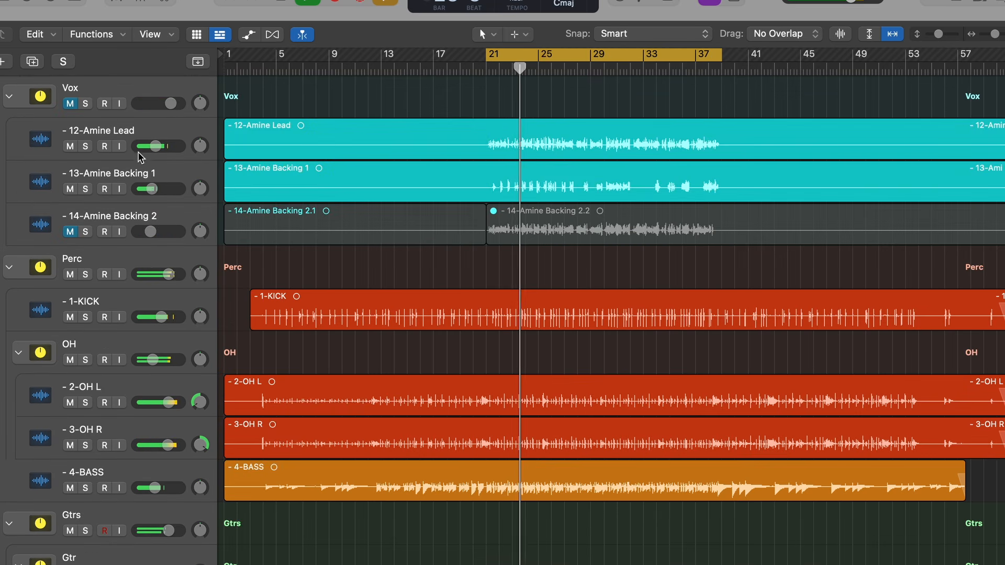
{"action": "left_click", "coordinate": [205, 147]}
{"action": "left_click", "coordinate": [202, 318]}
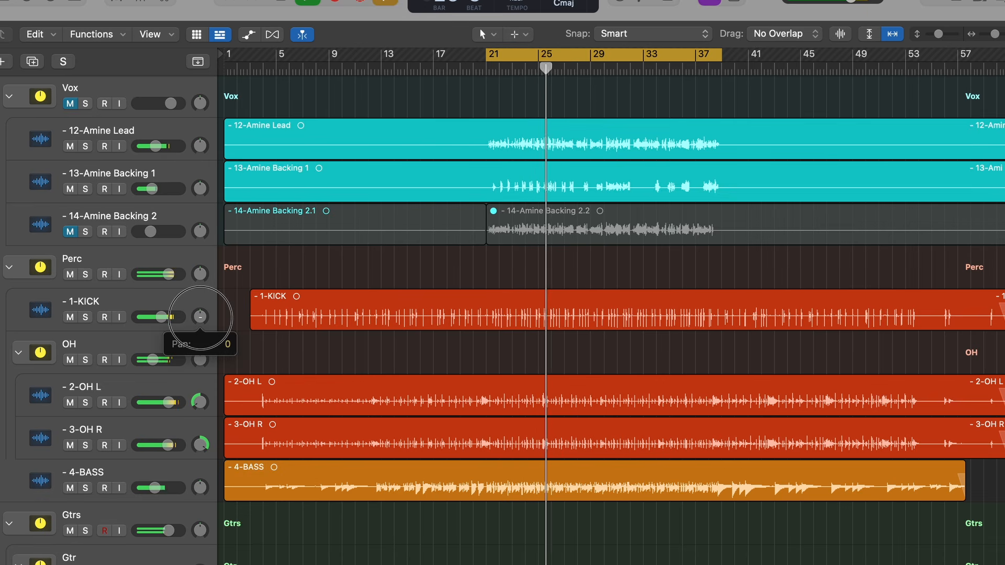
{"action": "left_click", "coordinate": [198, 480]}
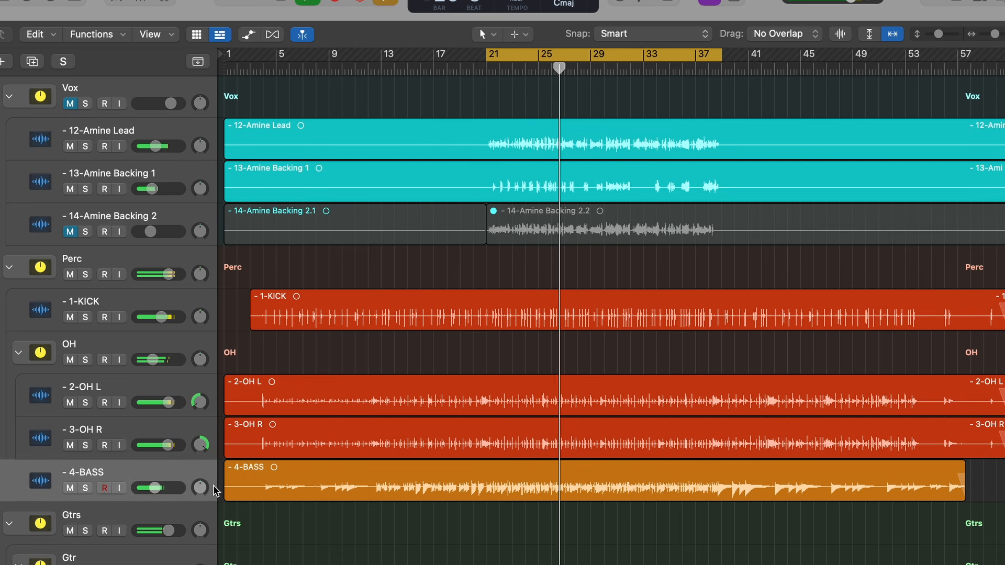